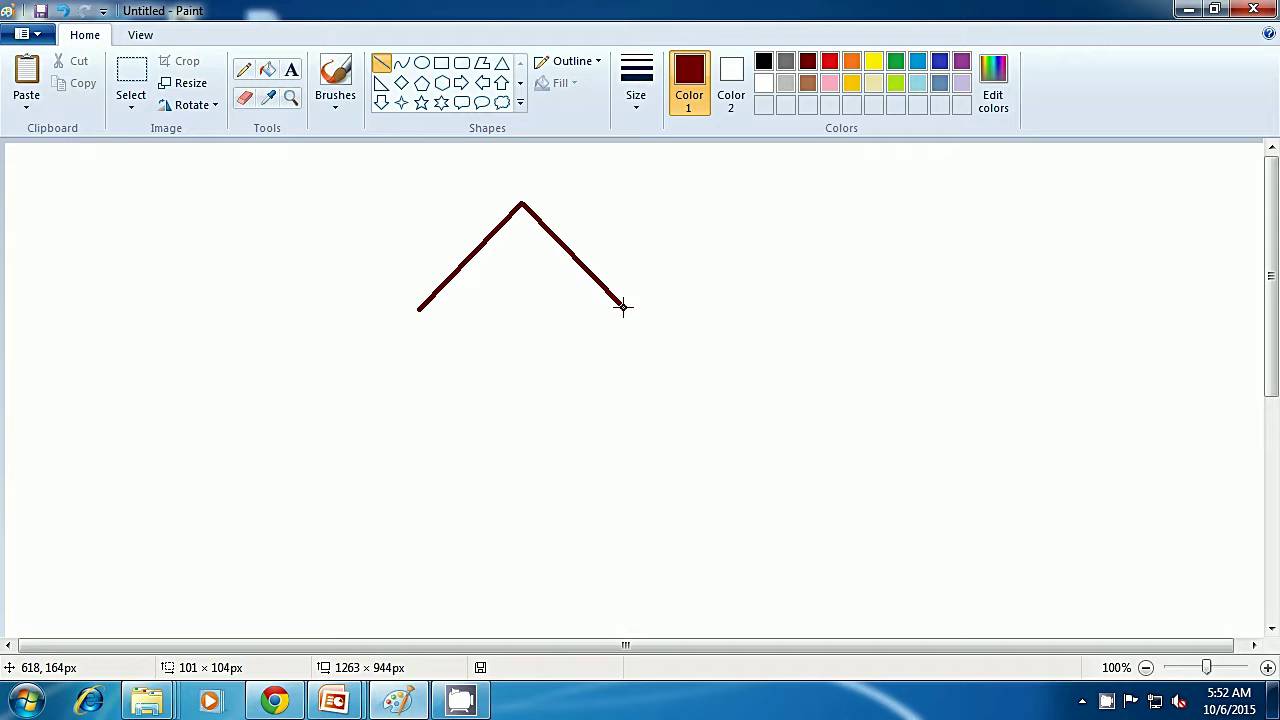
Draw a black horizontal line joining the lower ends of the two roof lines to close the triangle.
left_click(689, 294)
left_click(763, 63)
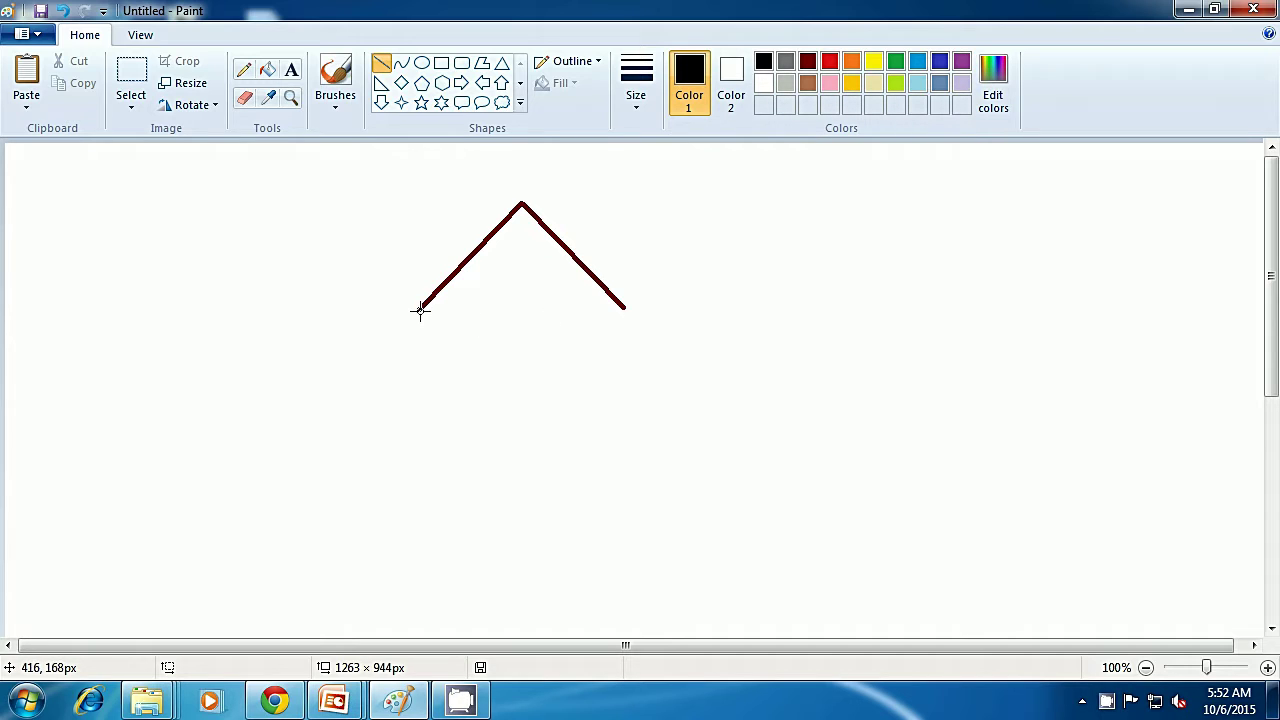
left_click_drag(420, 310, 622, 308)
left_click(692, 318)
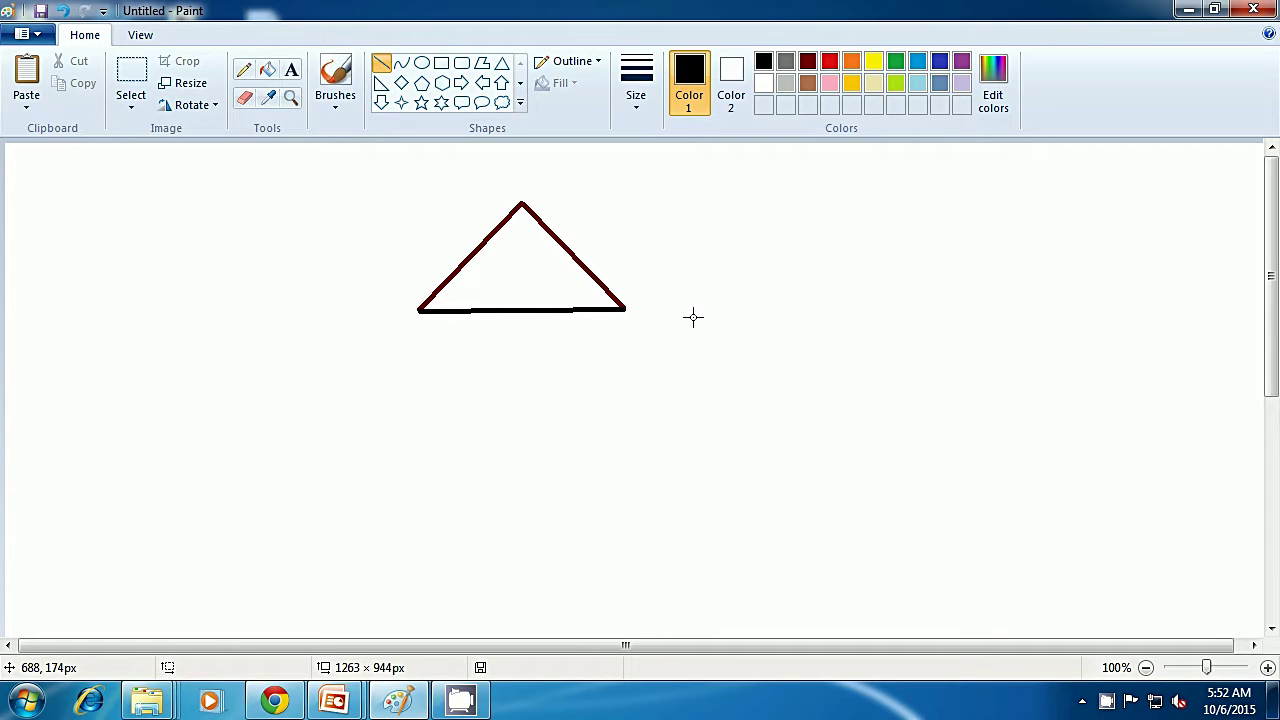
Draw two blue vertical wall lines straight down from the left and right corners of the roof.
left_click(939, 62)
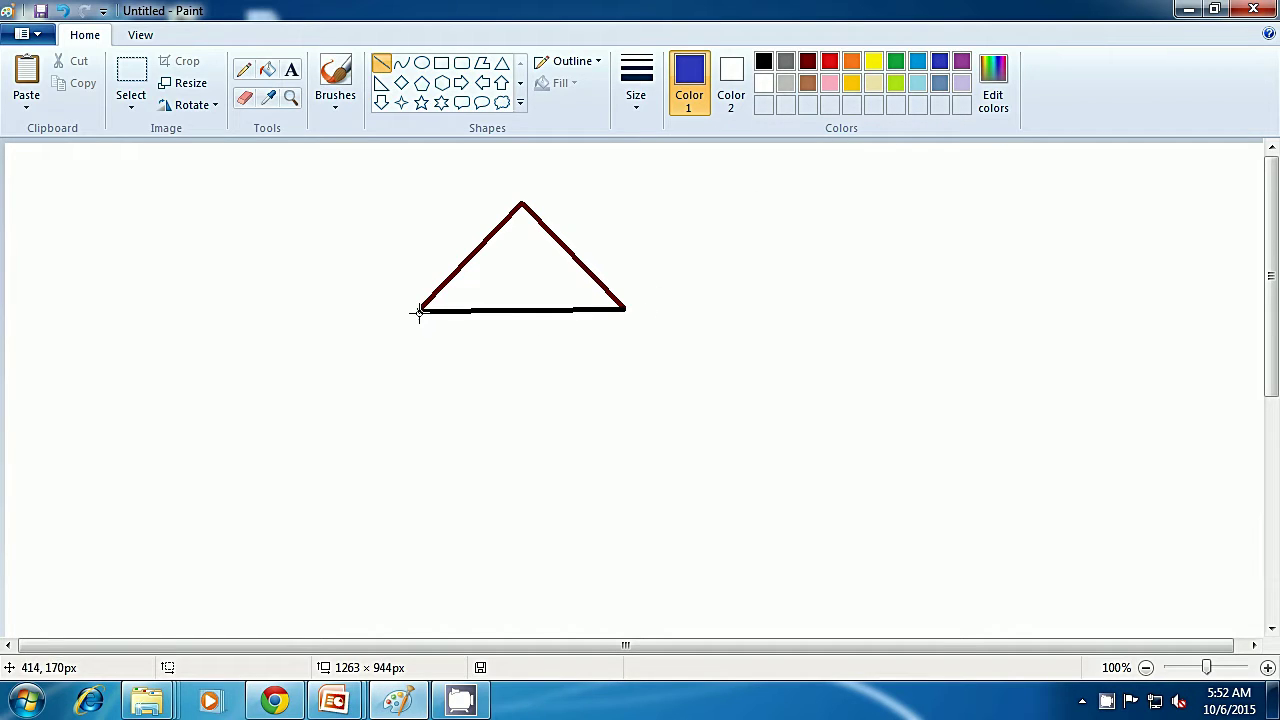
left_click_drag(419, 310, 421, 497)
left_click(467, 487)
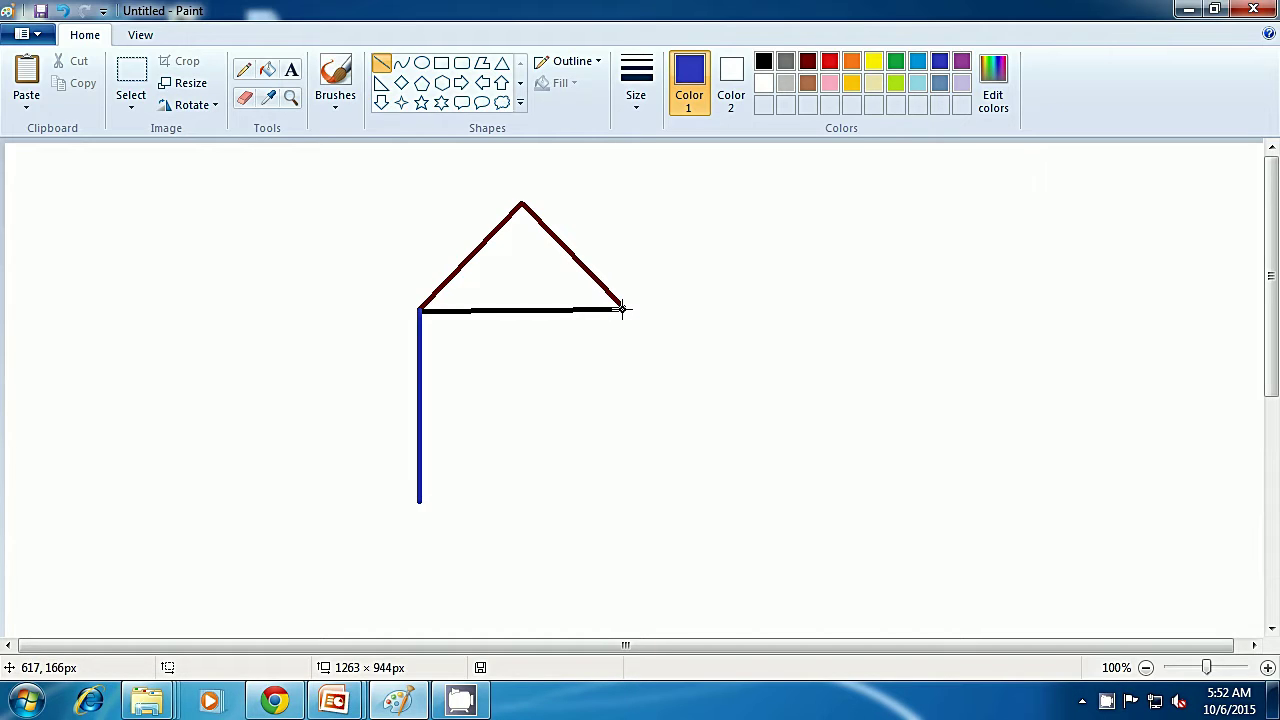
mouse_move(624, 310)
left_mouse_down()
mouse_move(614, 411)
mouse_move(625, 493)
left_mouse_up()
left_click(726, 488)
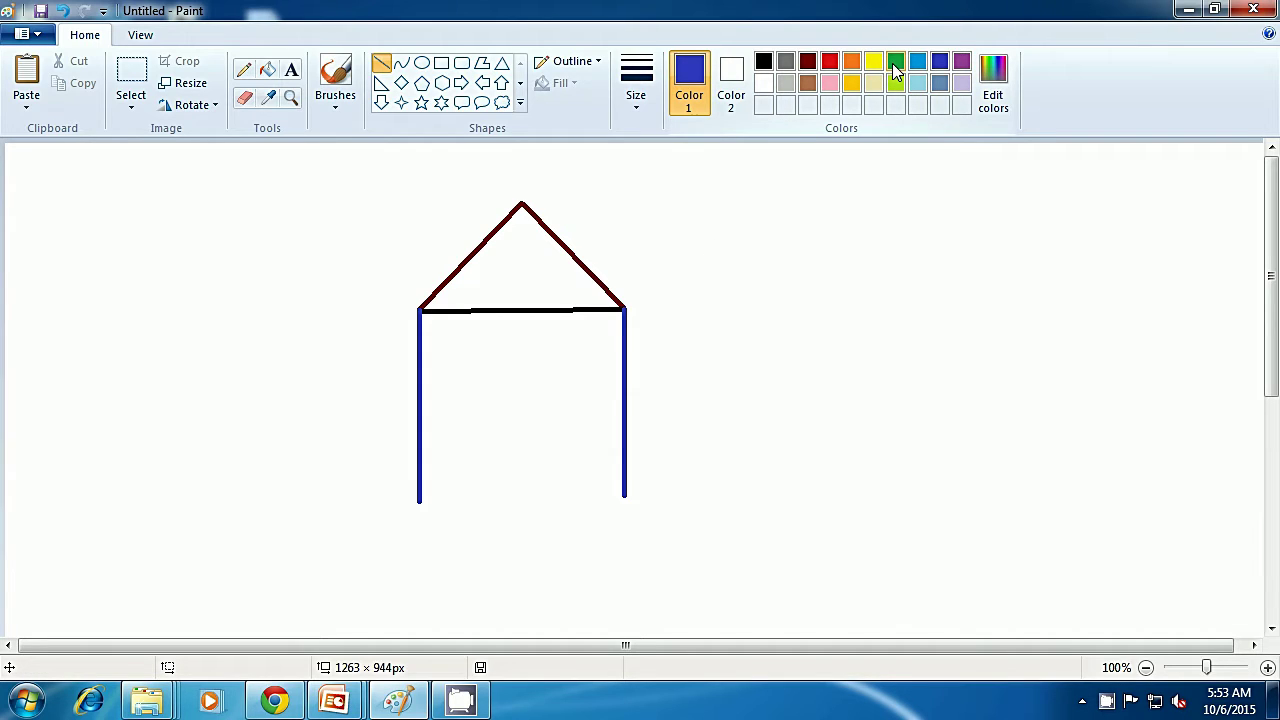
Draw a green horizontal floor line connecting the lower ends of the two blue walls.
left_click(895, 64)
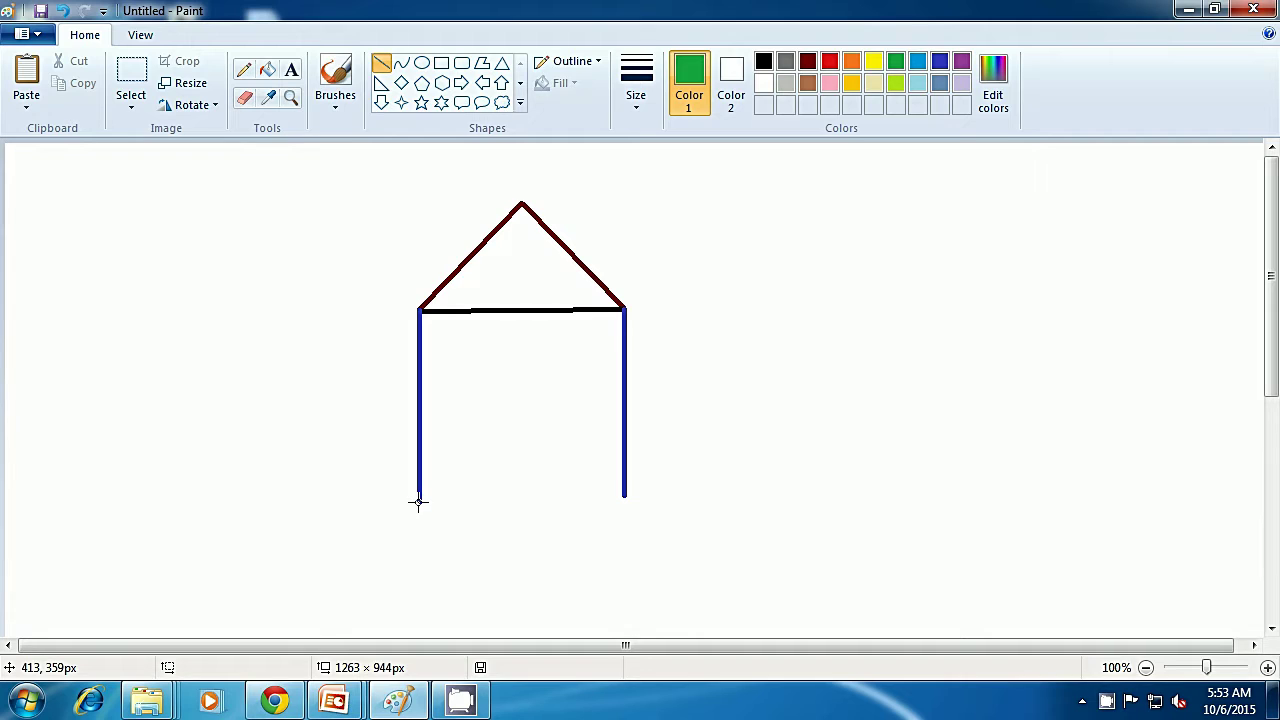
left_click_drag(418, 502, 623, 499)
left_click(687, 513)
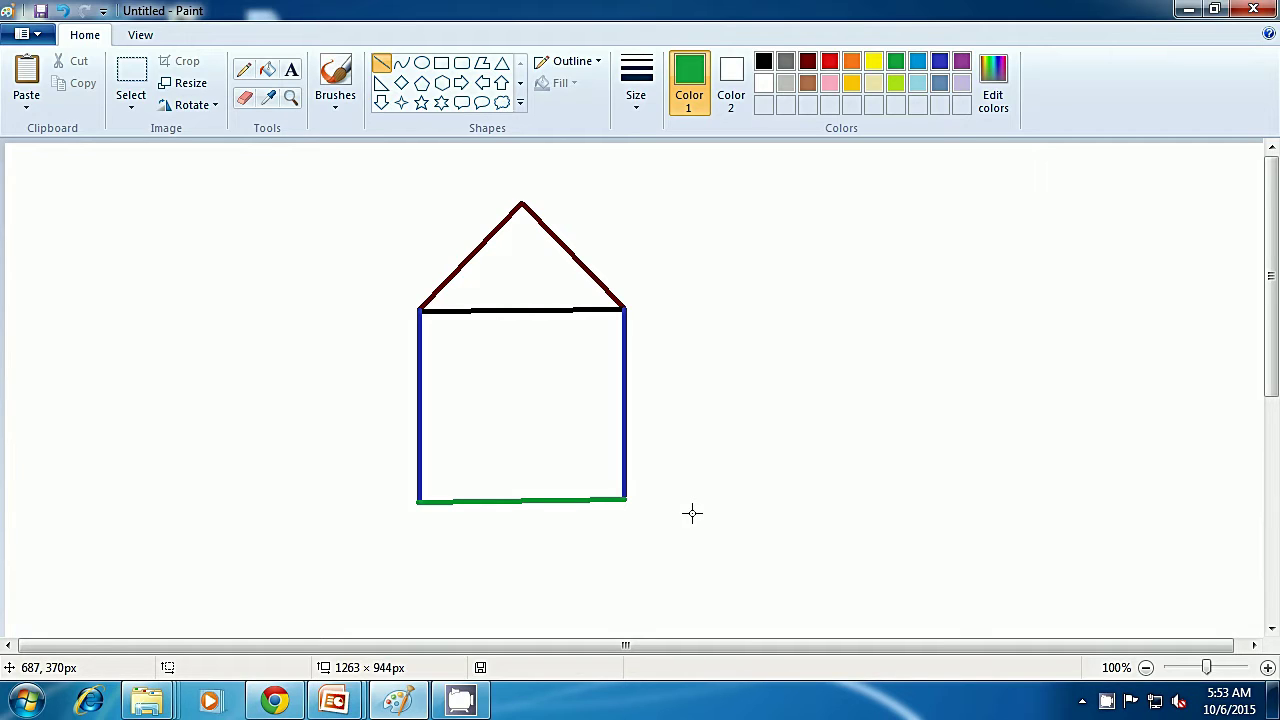
Draw a dark red rectangular window about 52 px tall from straight lines beside the house's left wall.
left_click(809, 64)
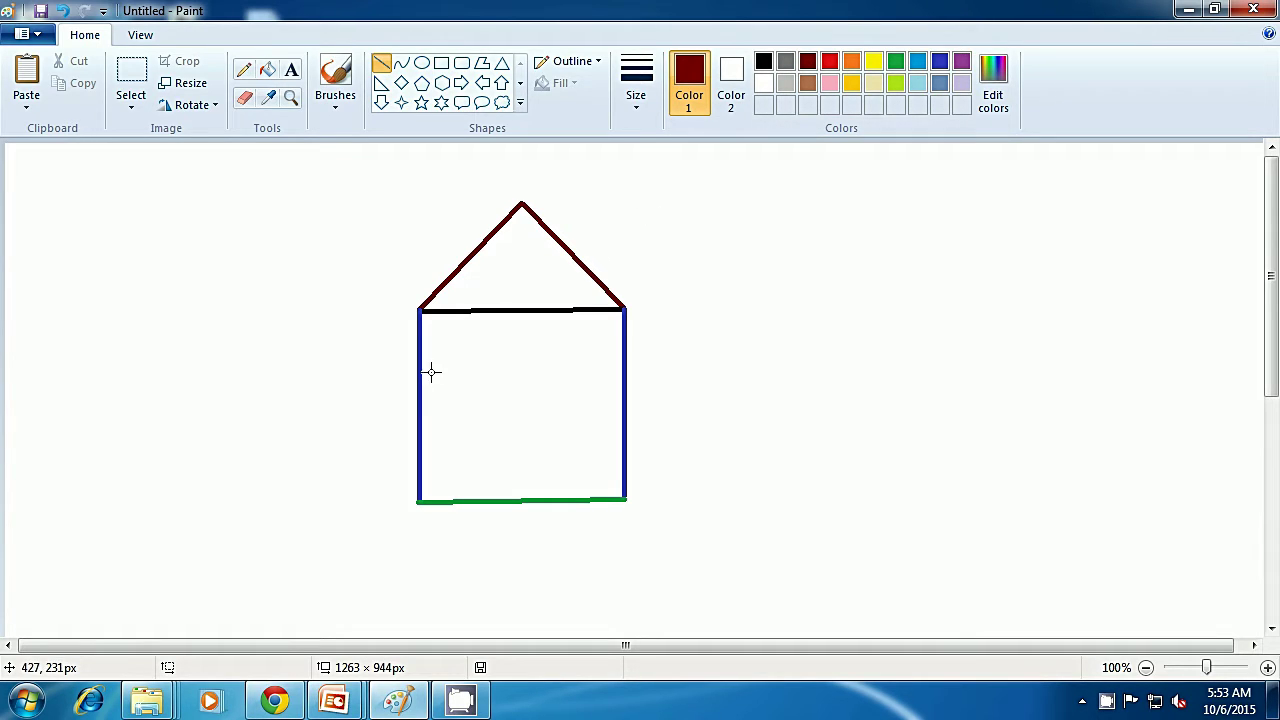
left_click_drag(429, 369, 429, 420)
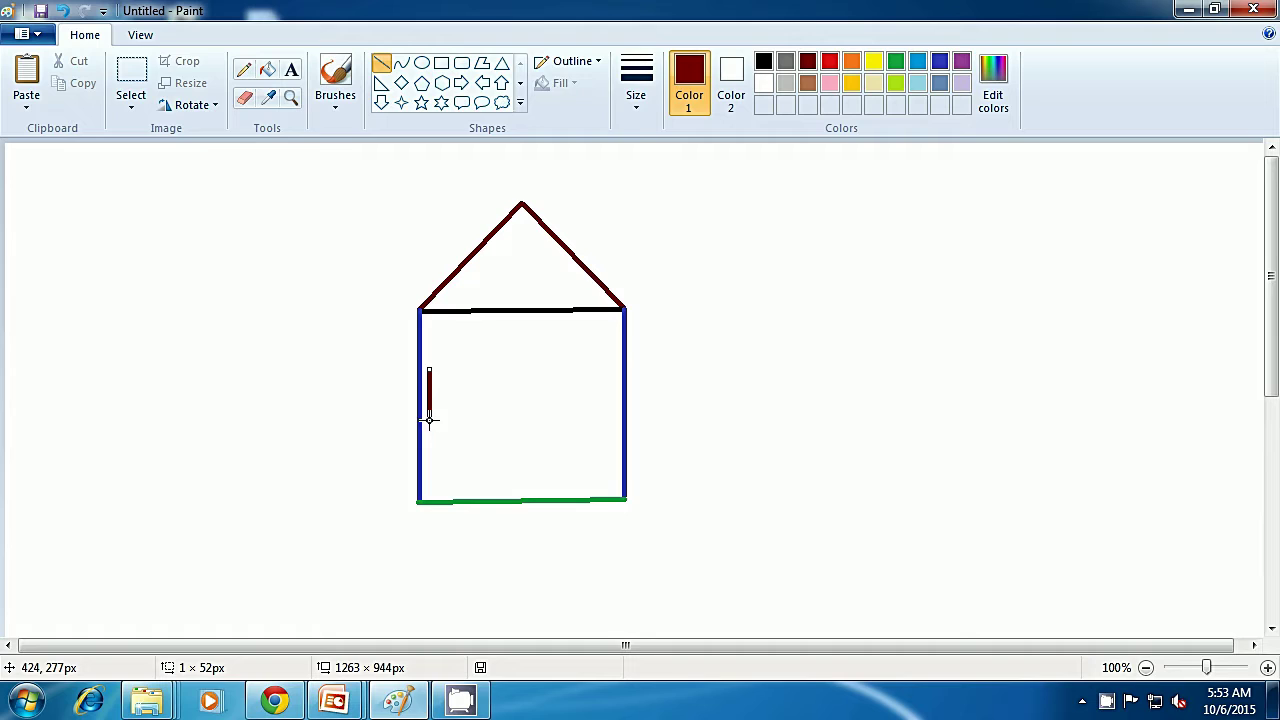
left_click_drag(429, 369, 454, 370)
left_click(464, 379)
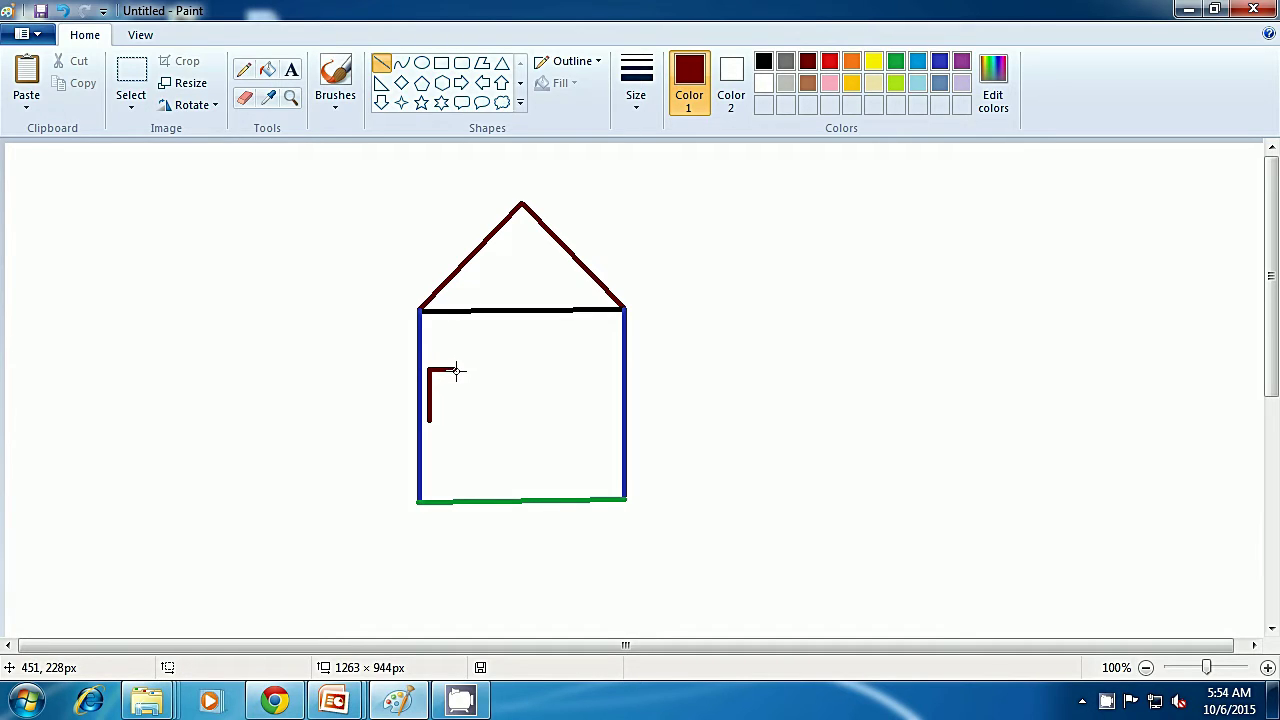
mouse_move(456, 370)
left_mouse_down()
mouse_move(457, 418)
mouse_move(430, 421)
mouse_move(458, 419)
left_mouse_up()
left_click(489, 414)
left_click(509, 414)
Draw a matching dark red rectangular window about 46 px tall from straight lines beside the right wall.
left_click_drag(592, 365, 615, 409)
left_click(694, 371)
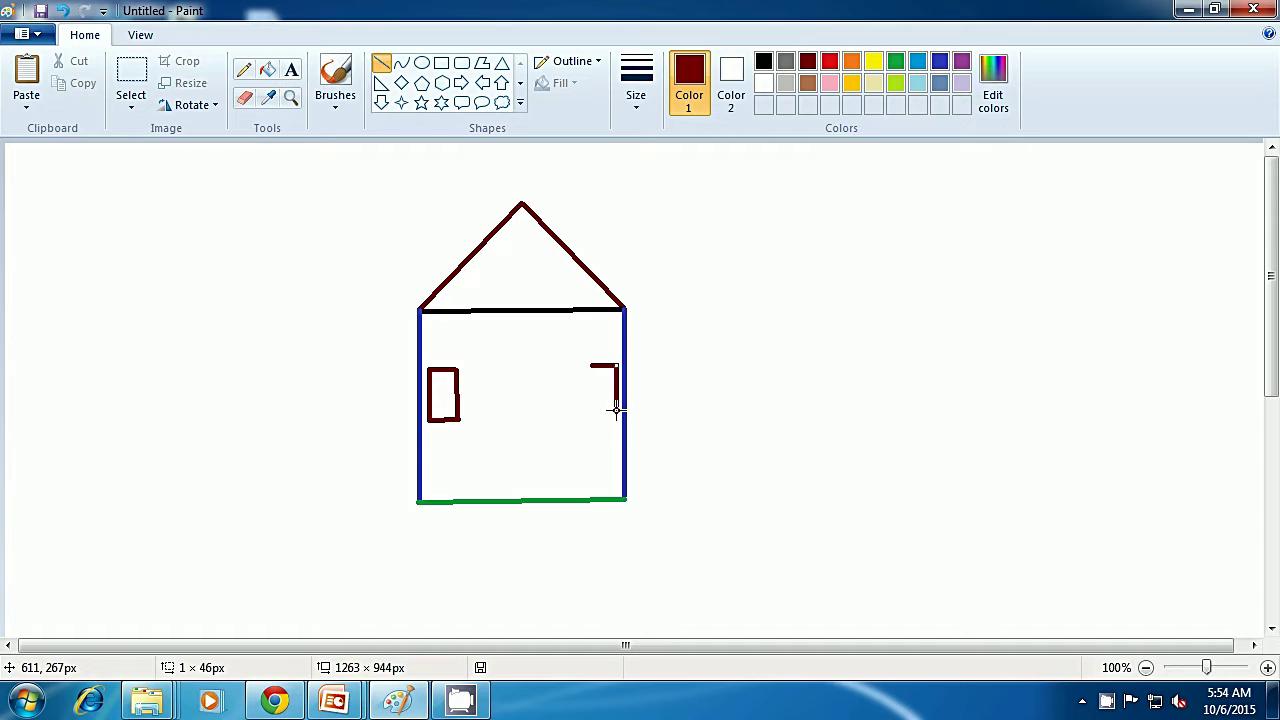
left_click(697, 408)
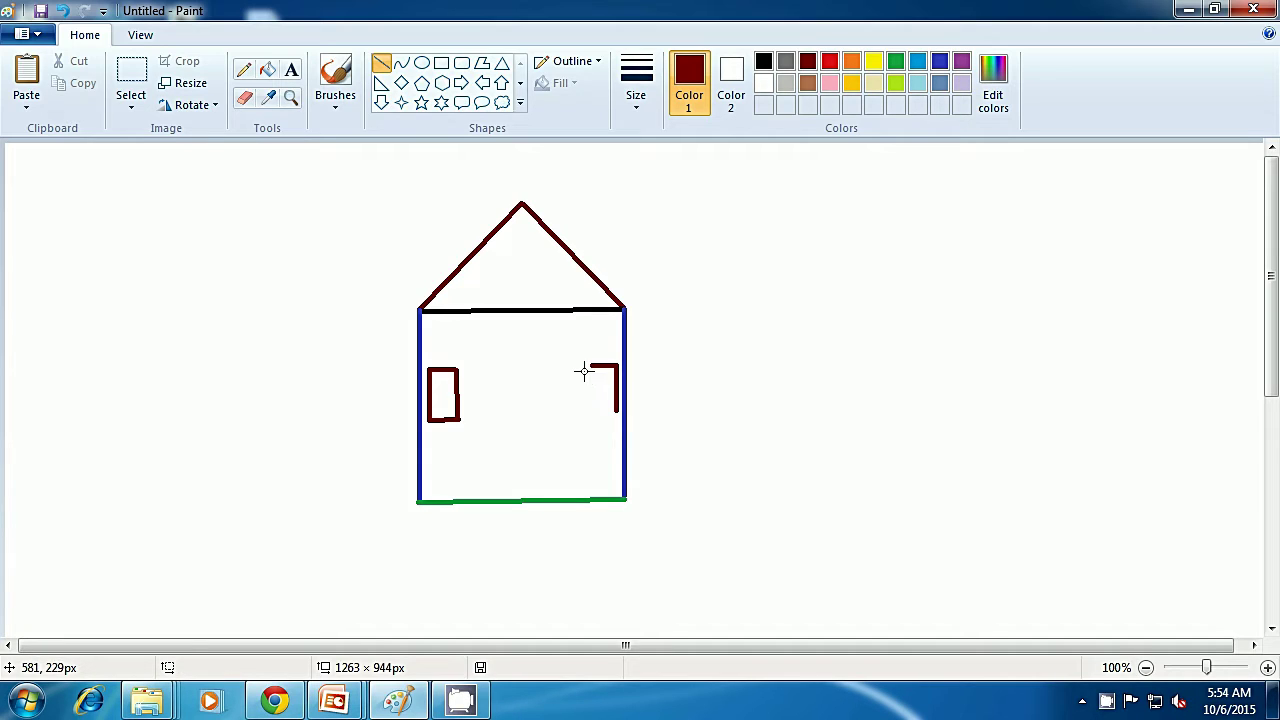
left_click_drag(589, 367, 590, 410)
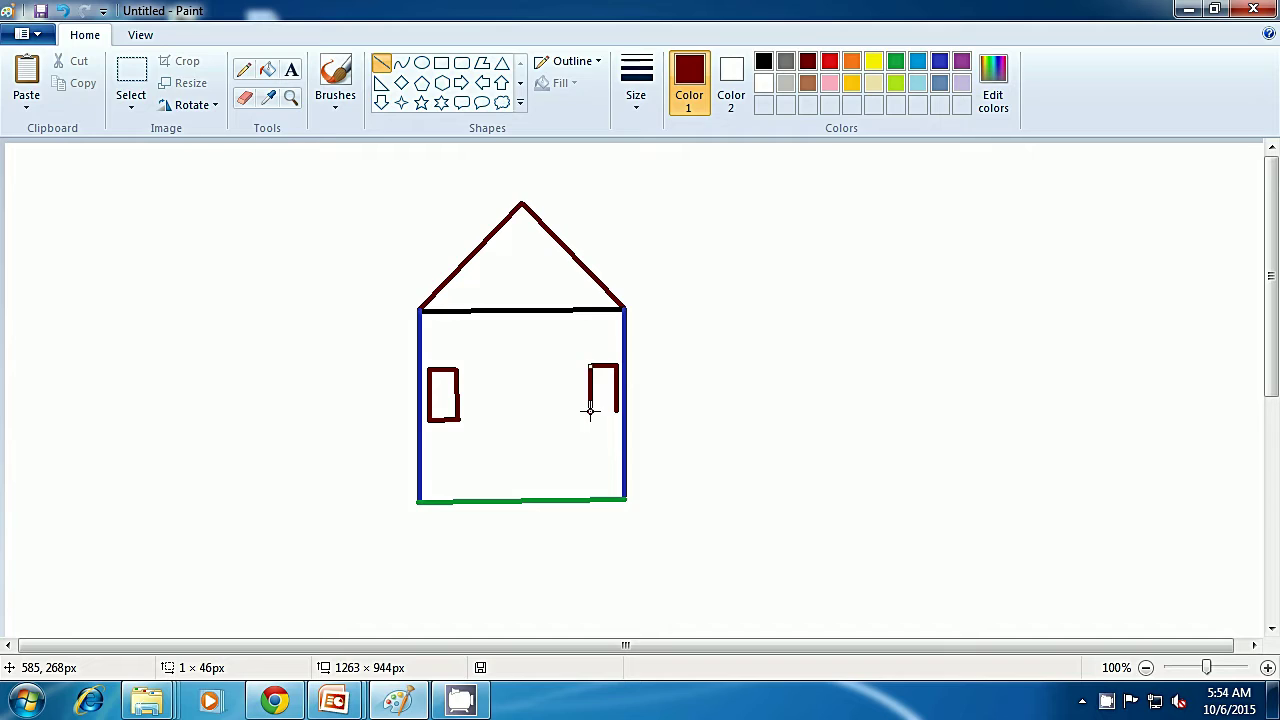
left_click(727, 410)
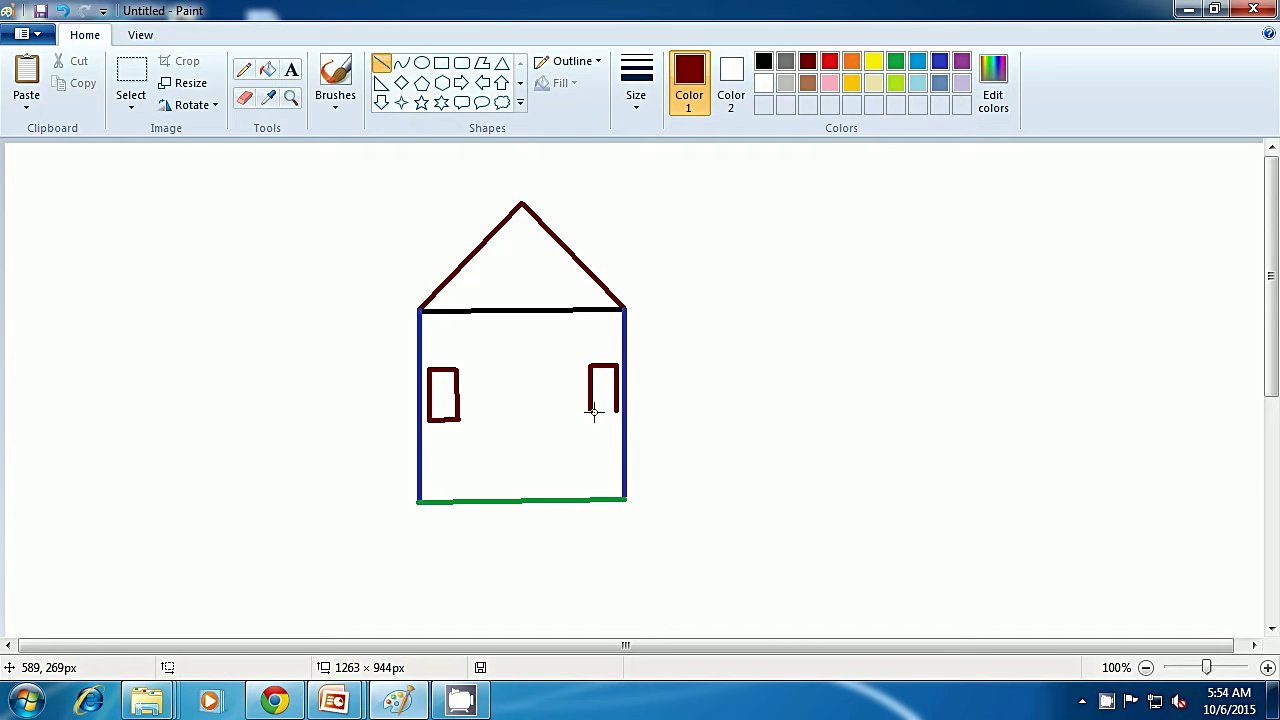
left_click_drag(590, 410, 614, 410)
left_click(727, 413)
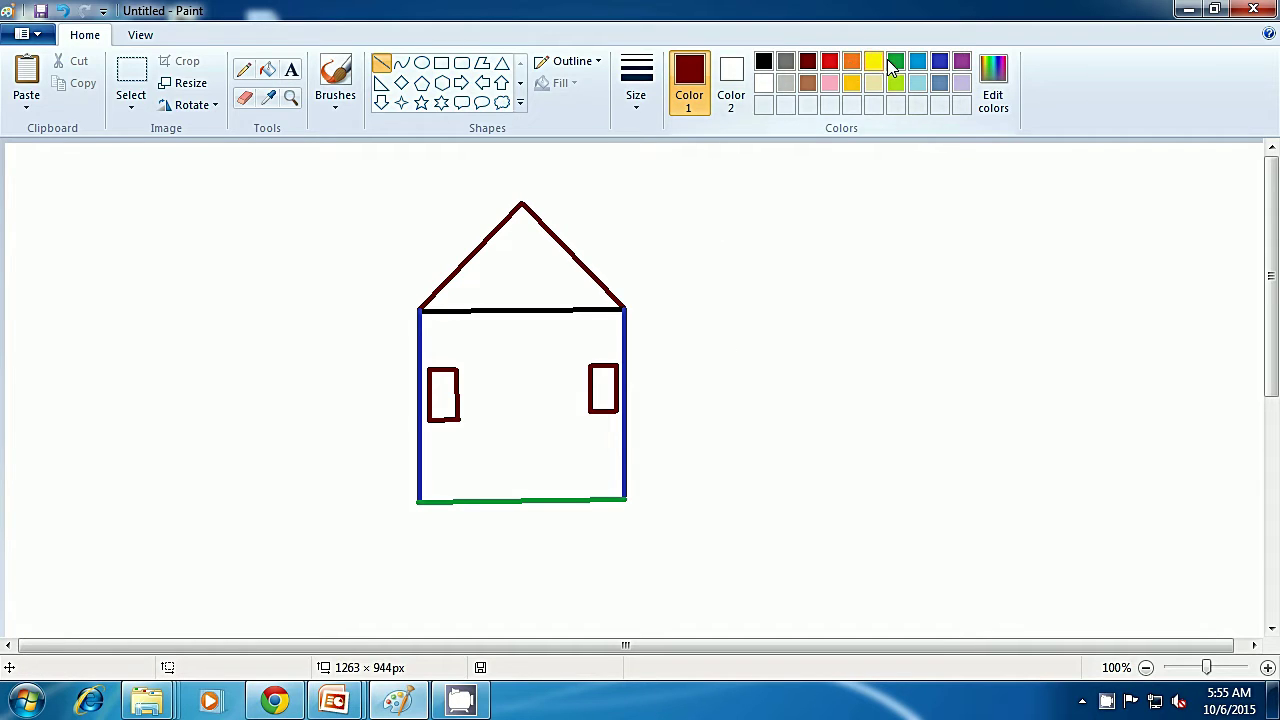
Draw two green vertical bars inside the left window, one at the second-thinnest line size and one at the second-thickest.
left_click(897, 64)
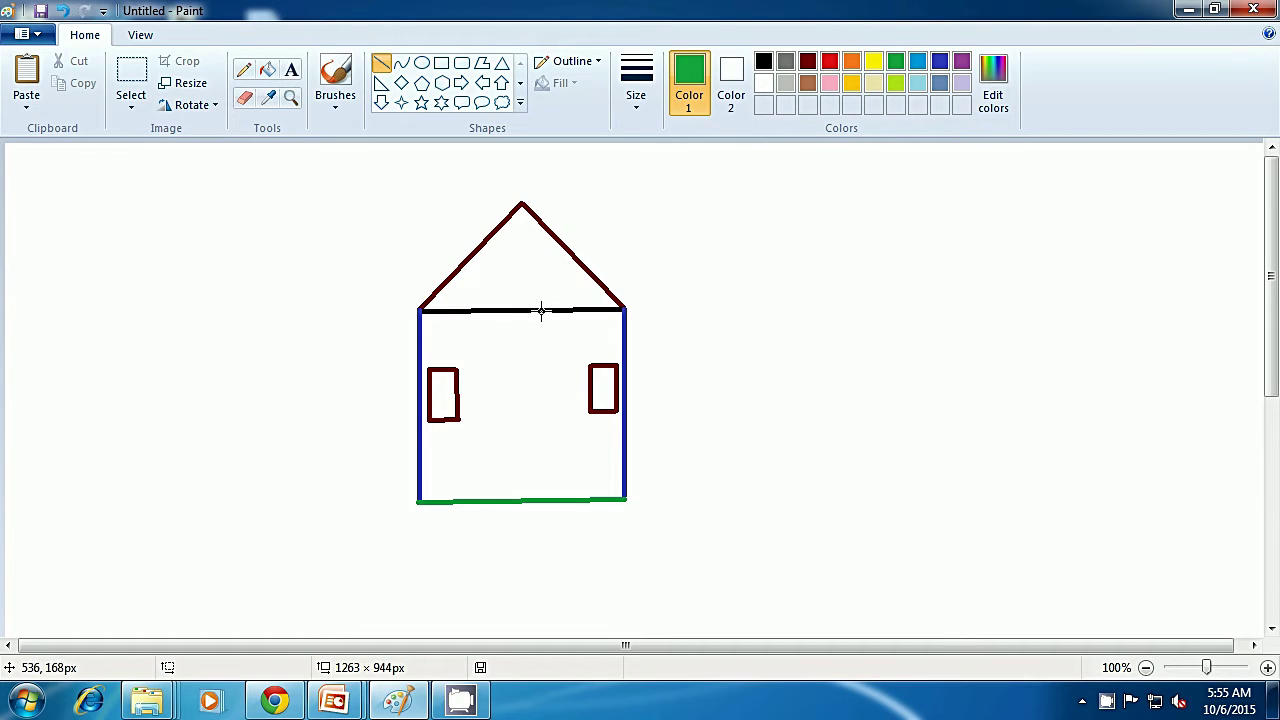
left_click(634, 104)
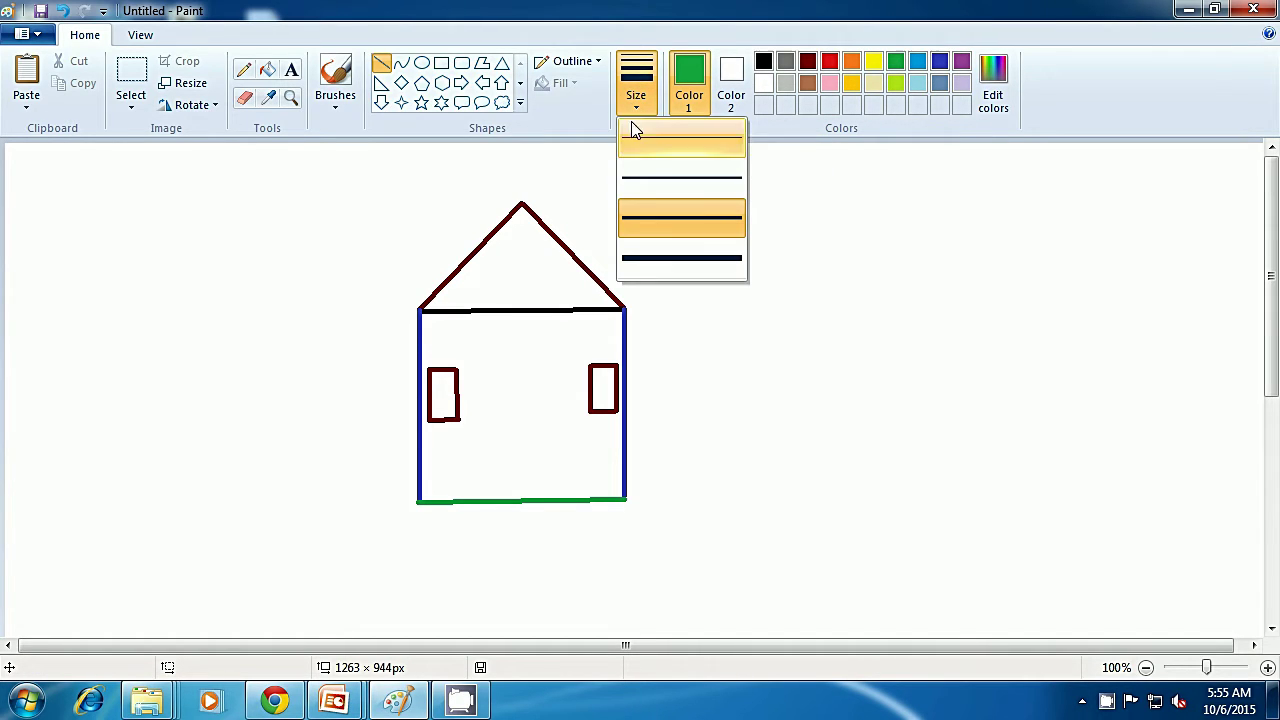
left_click(640, 176)
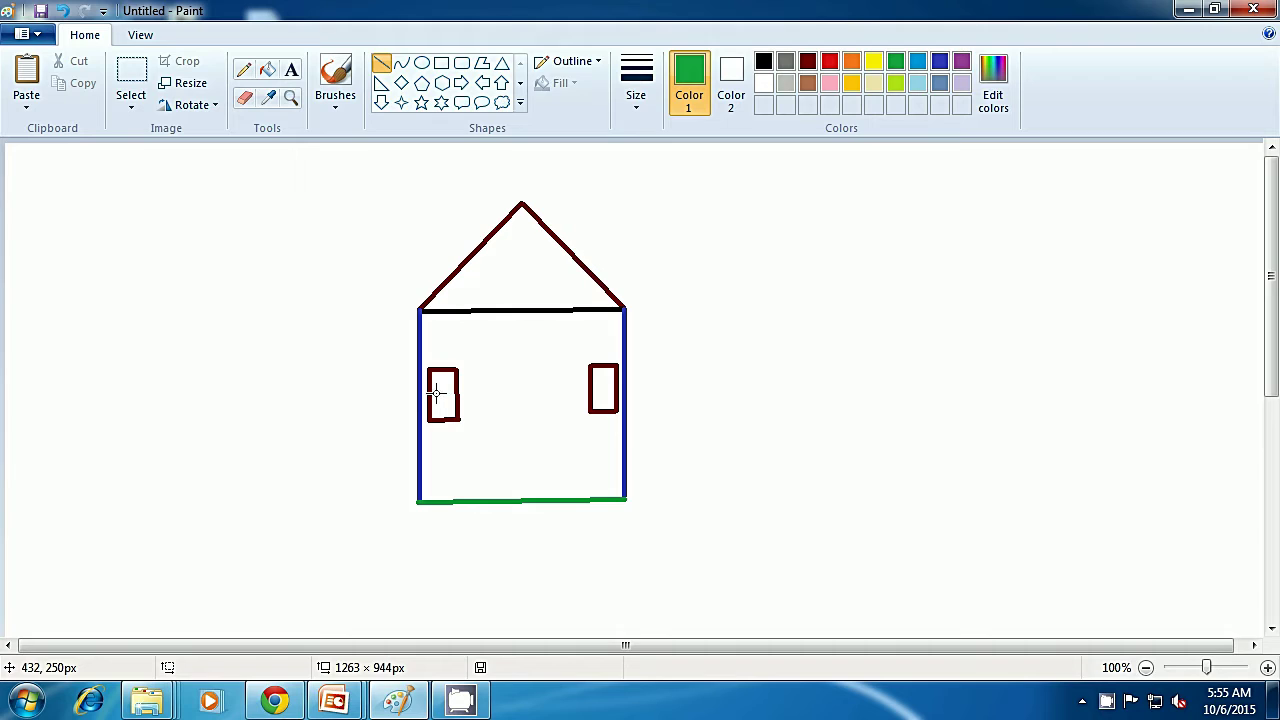
left_click_drag(436, 385, 438, 411)
left_click(471, 400)
left_click(637, 112)
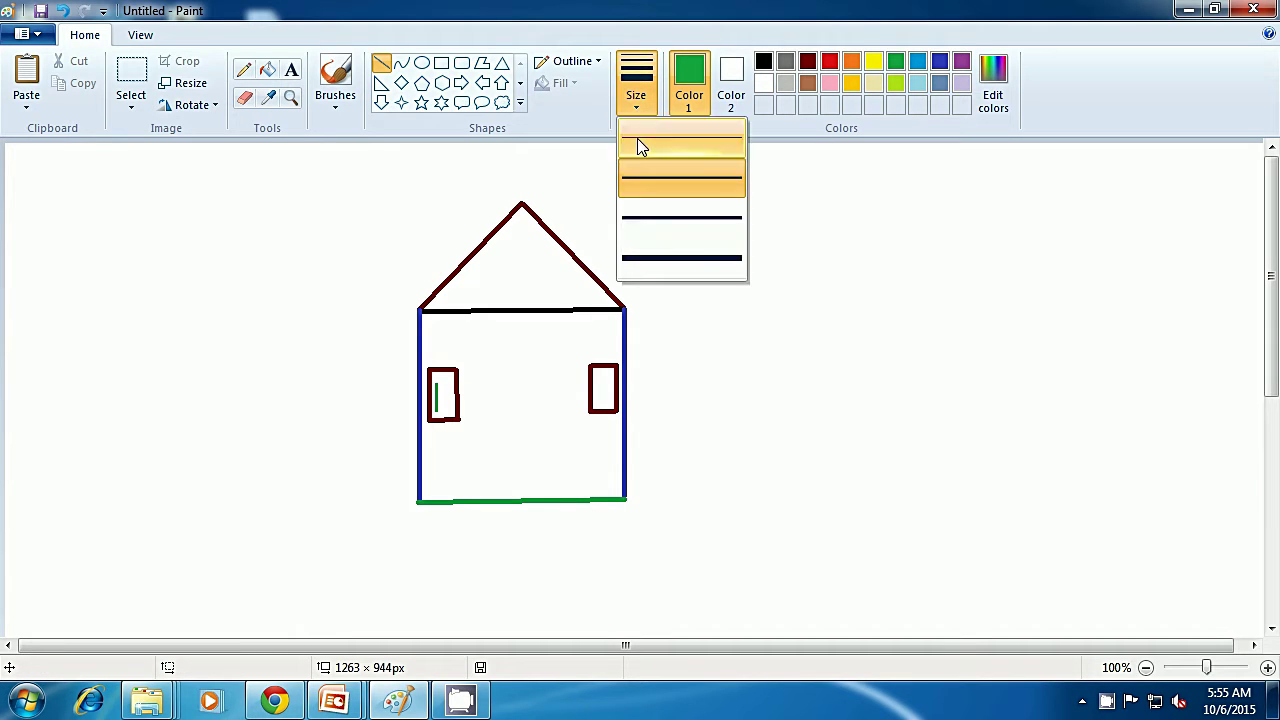
left_click(650, 233)
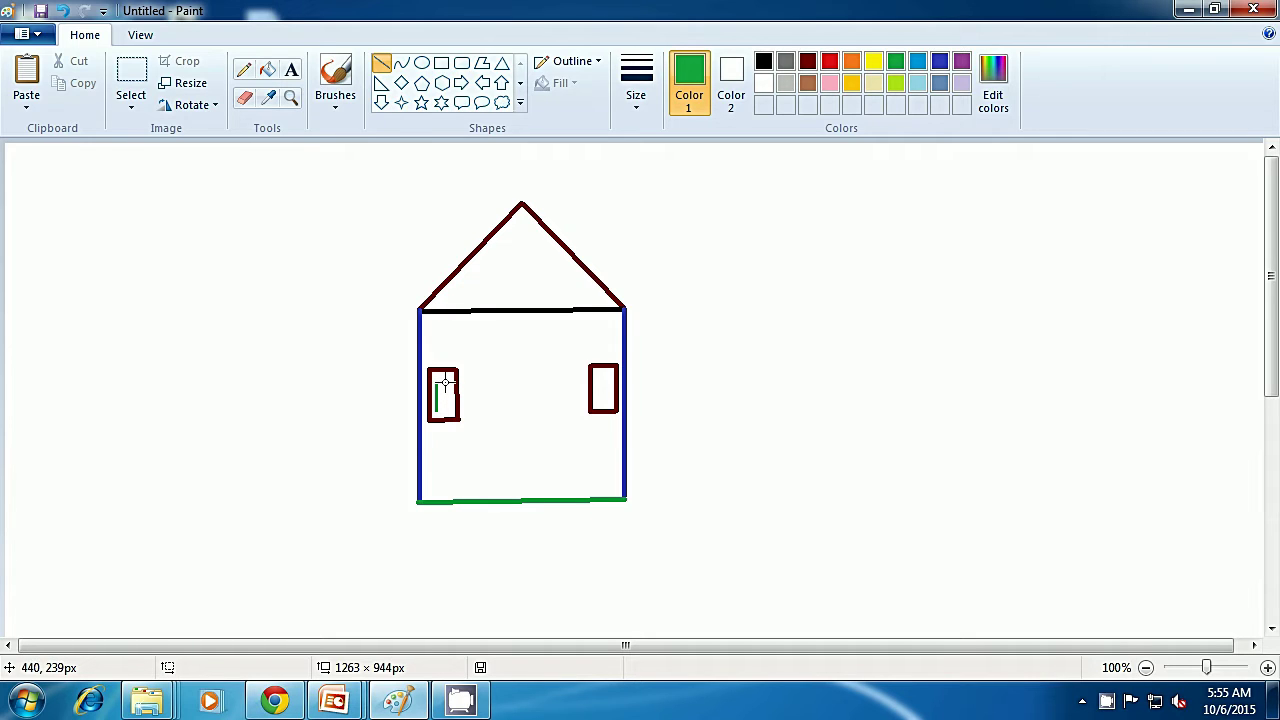
left_click_drag(445, 383, 446, 413)
left_click(514, 391)
Draw two green vertical bars inside the right window, one at the second-thinnest line size and one at the second-thickest, about 24 px tall.
left_click(635, 105)
left_click(645, 186)
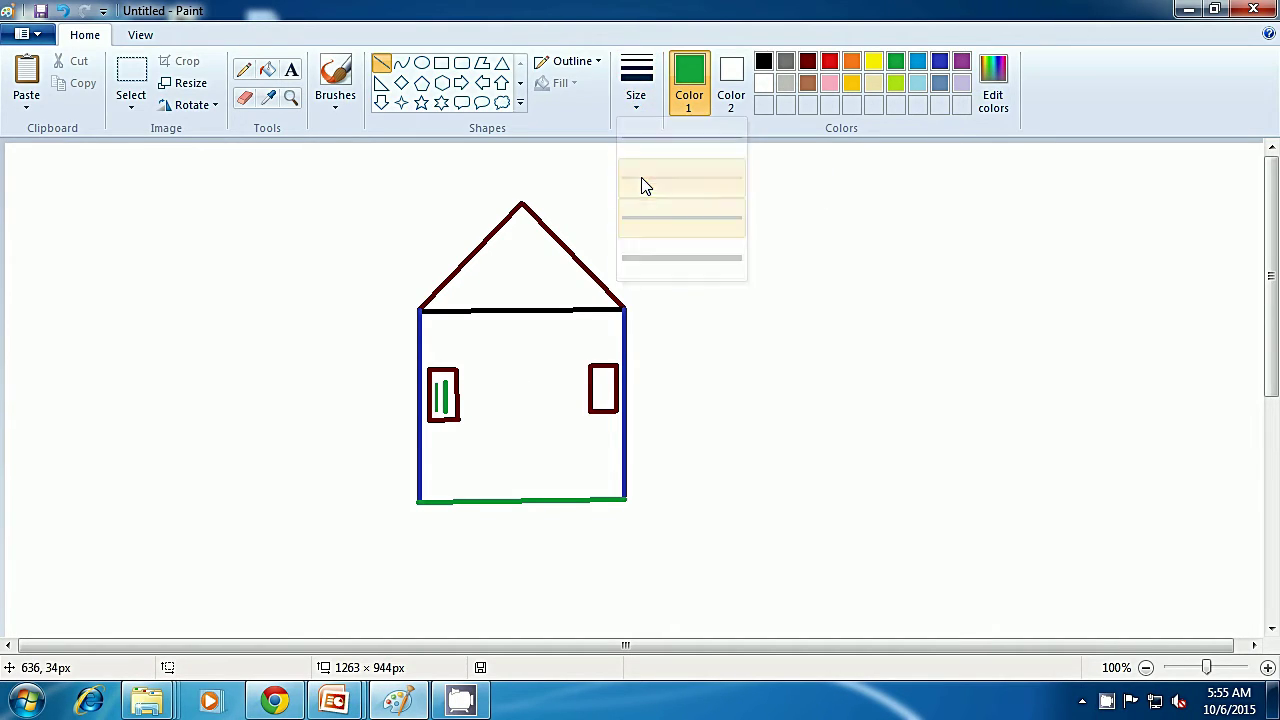
left_click(595, 376)
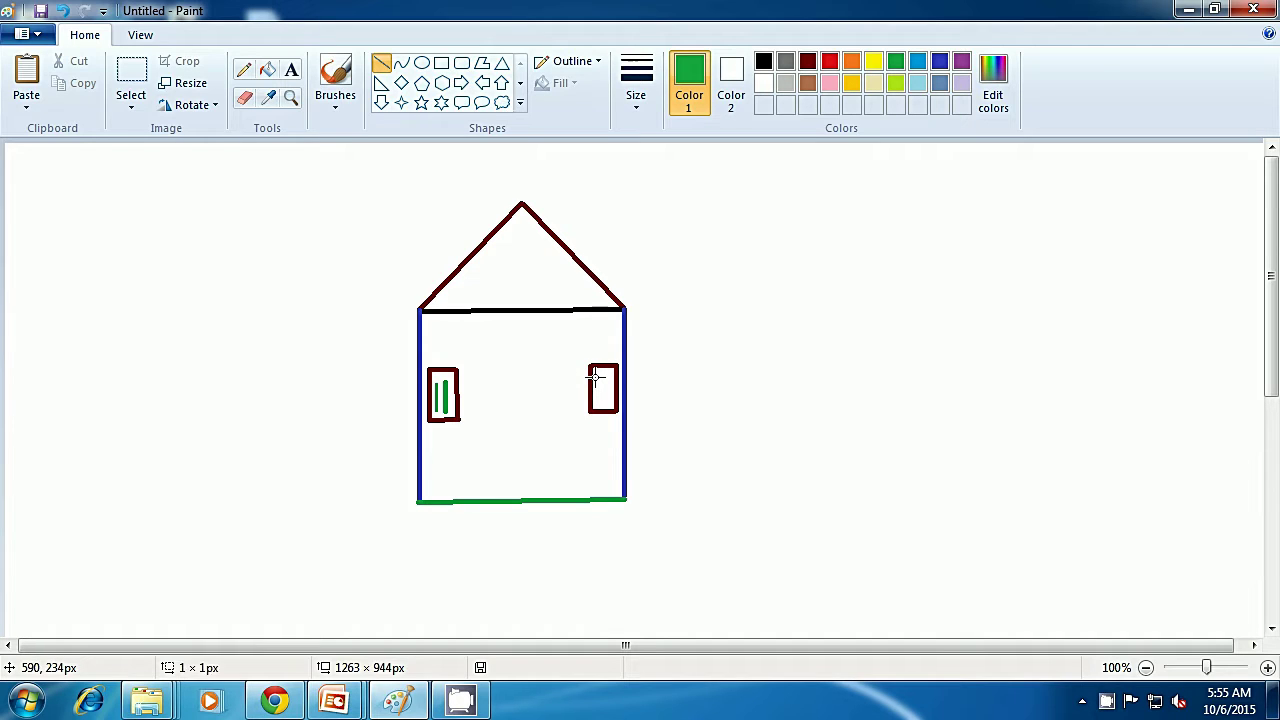
left_click_drag(595, 376, 597, 400)
left_click(710, 389)
left_click(636, 88)
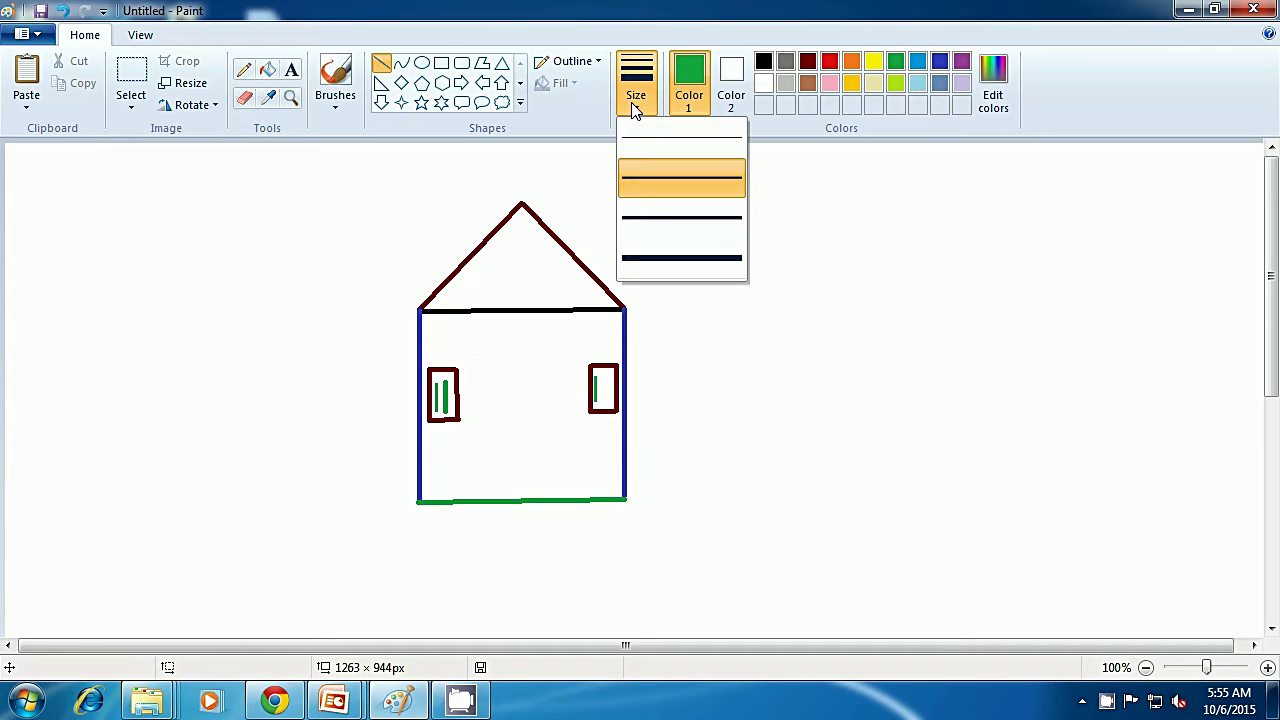
left_click(661, 213)
left_click_drag(601, 376, 605, 400)
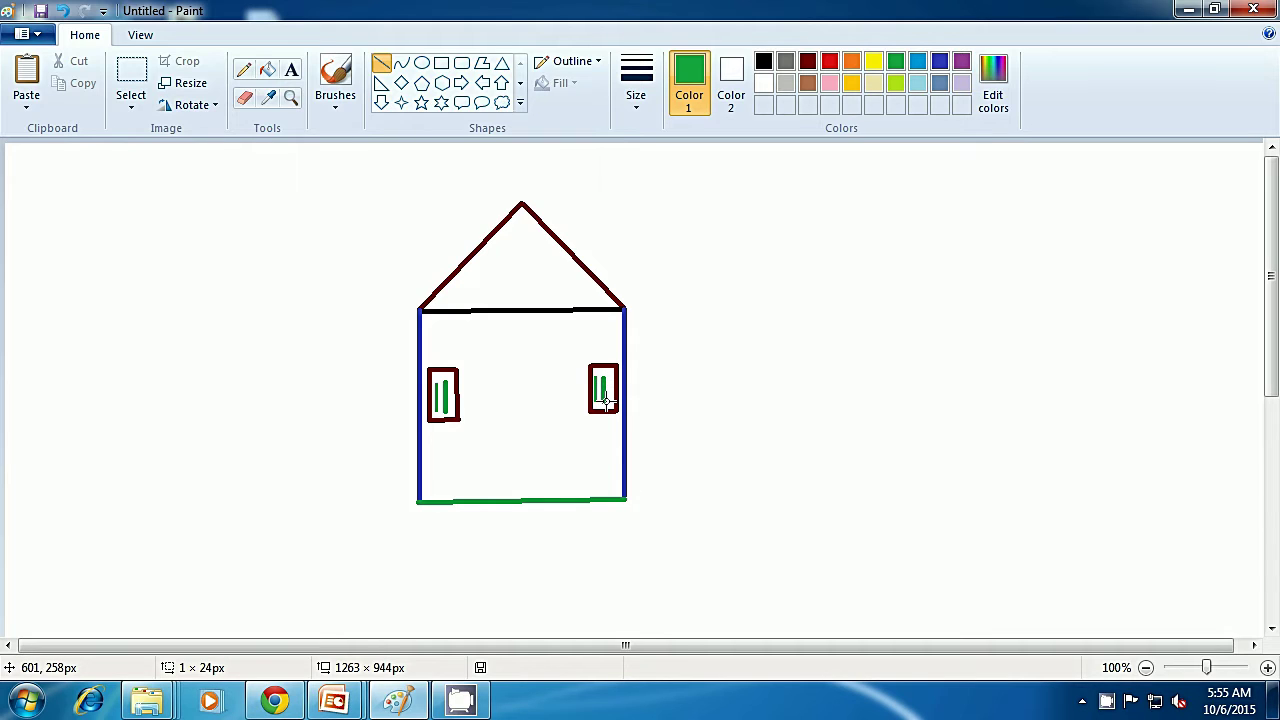
left_click(697, 384)
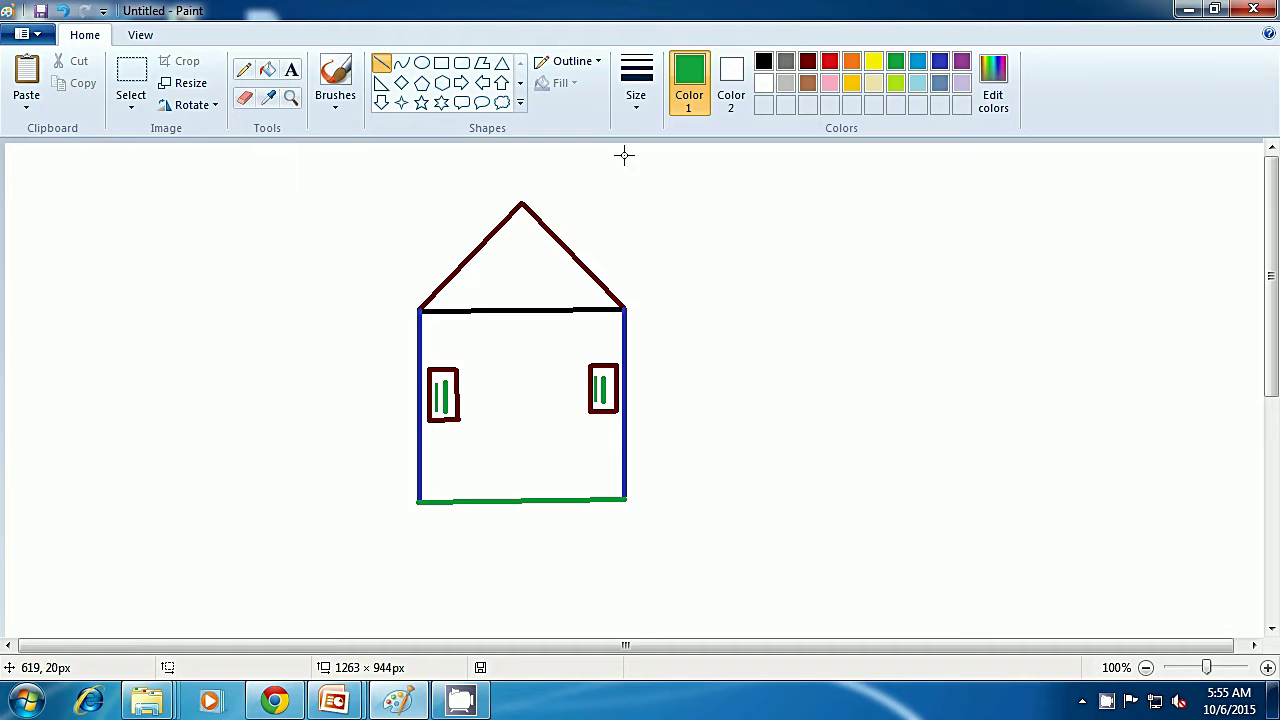
Add a third green vertical bar at the thinnest line size on the right side of the right window.
left_click(637, 95)
left_click(643, 147)
left_click_drag(609, 379, 609, 405)
left_click(700, 382)
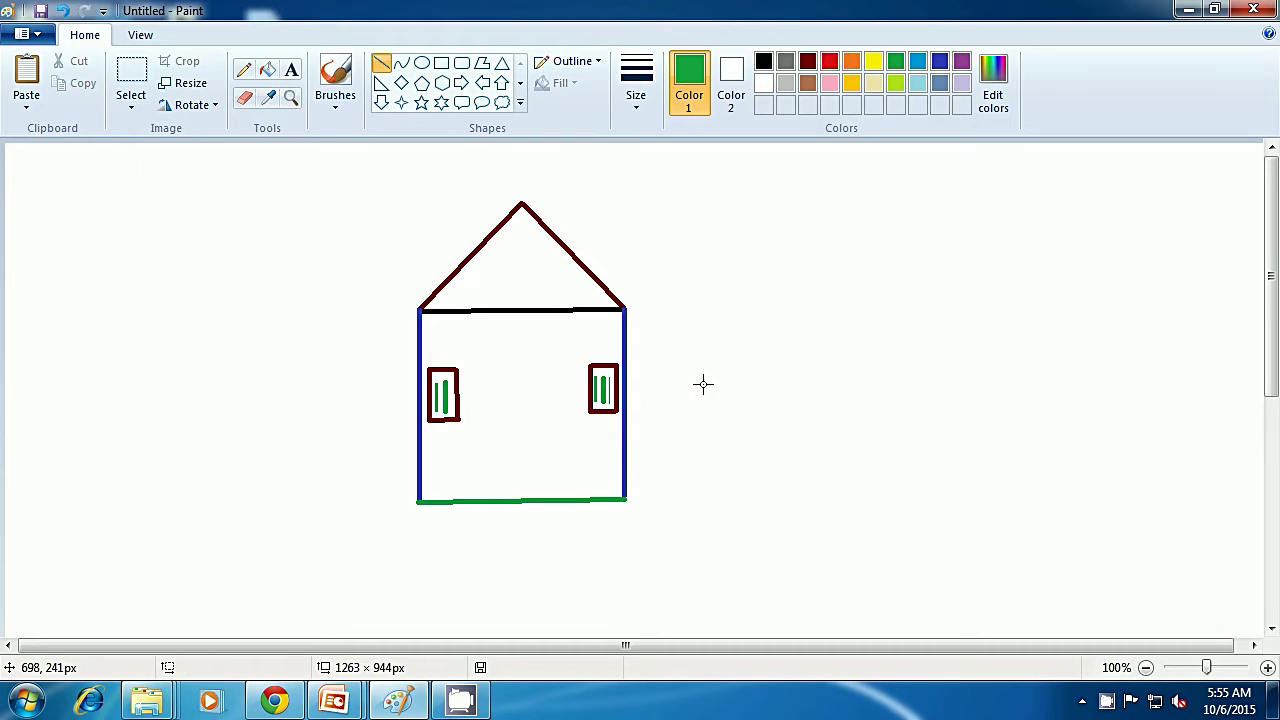
Draw a yellow rectangular door about 61 px tall at the middle of the floor line, using the second-thickest line size.
left_click(874, 63)
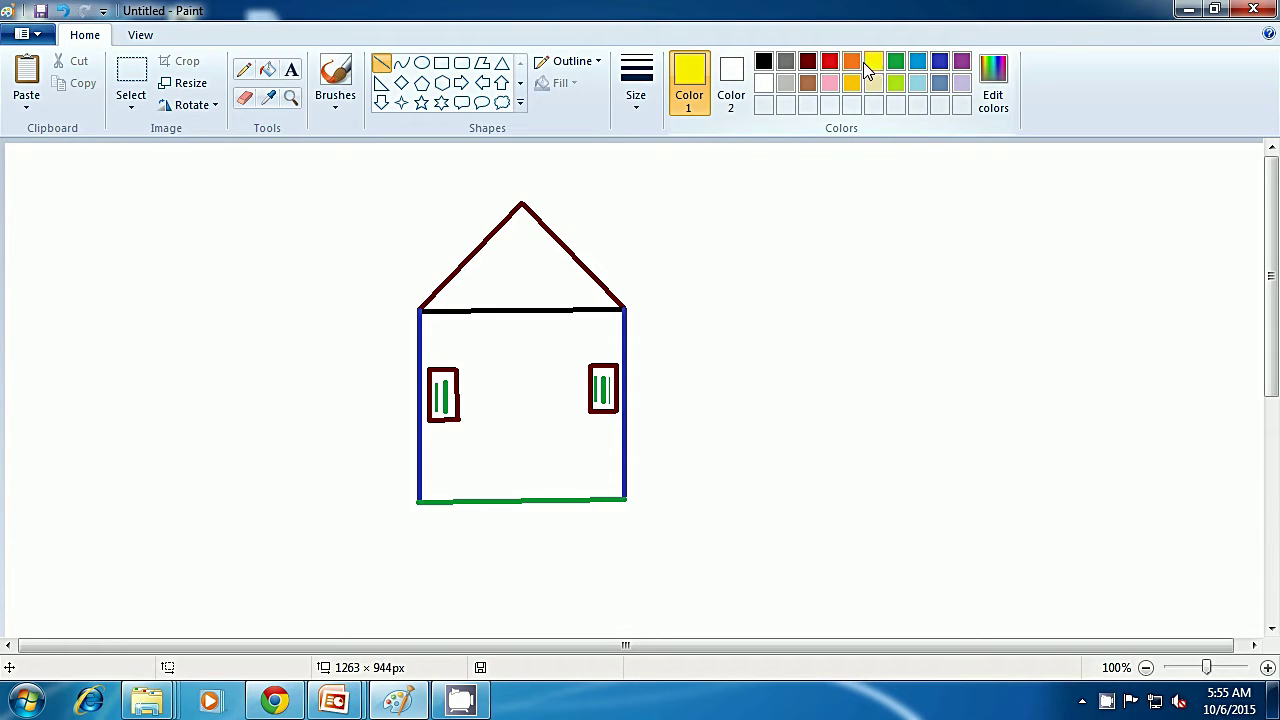
left_click(640, 105)
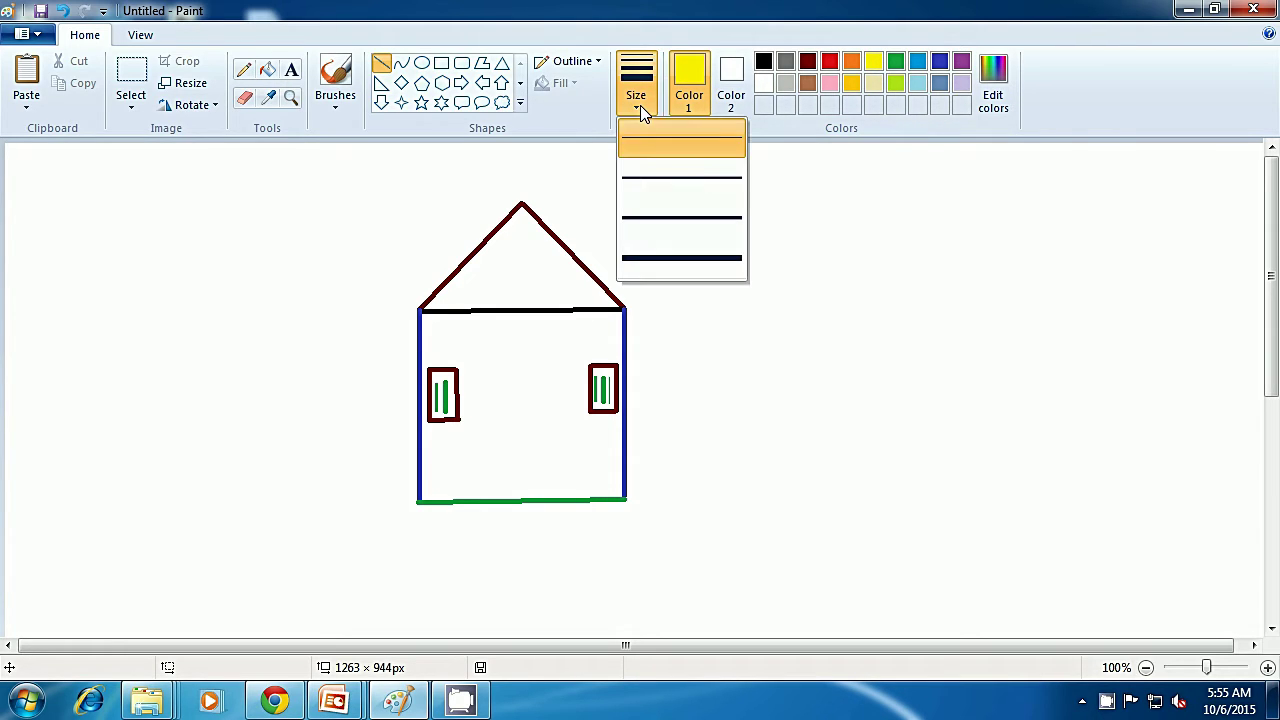
left_click(648, 216)
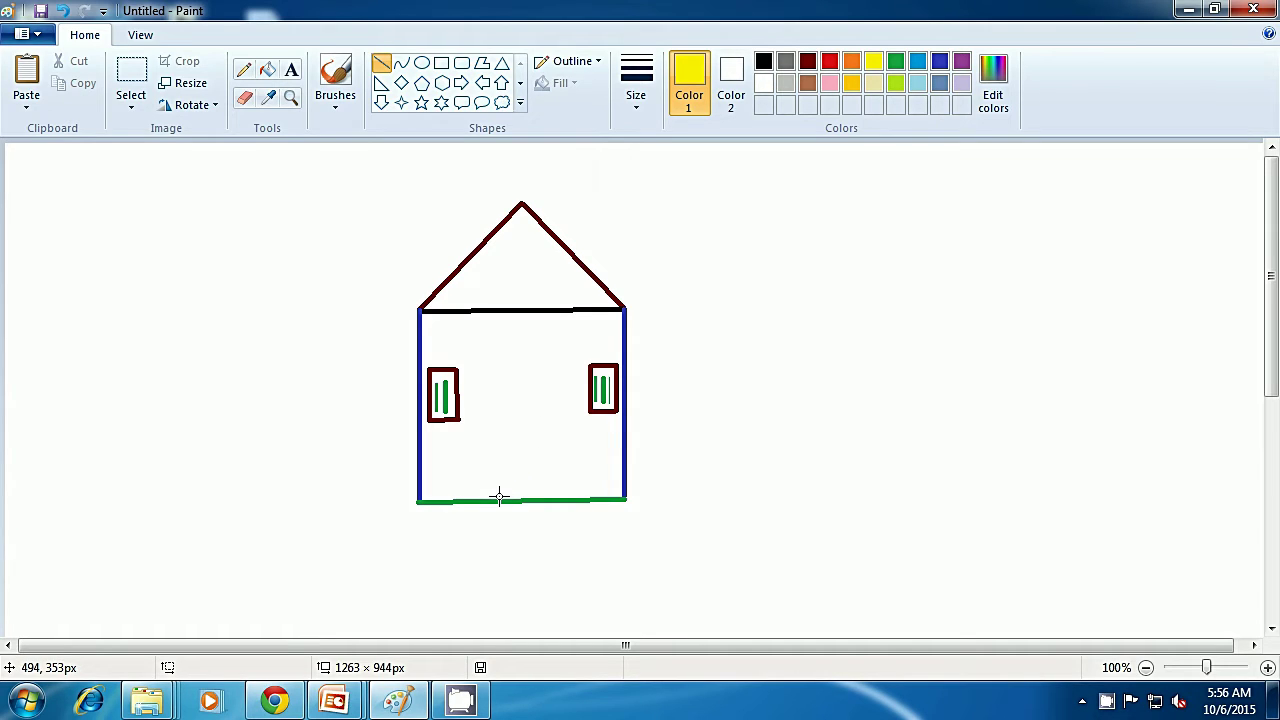
mouse_move(499, 497)
left_mouse_down()
mouse_move(501, 428)
mouse_move(551, 438)
mouse_move(548, 496)
left_mouse_up()
left_click(608, 449)
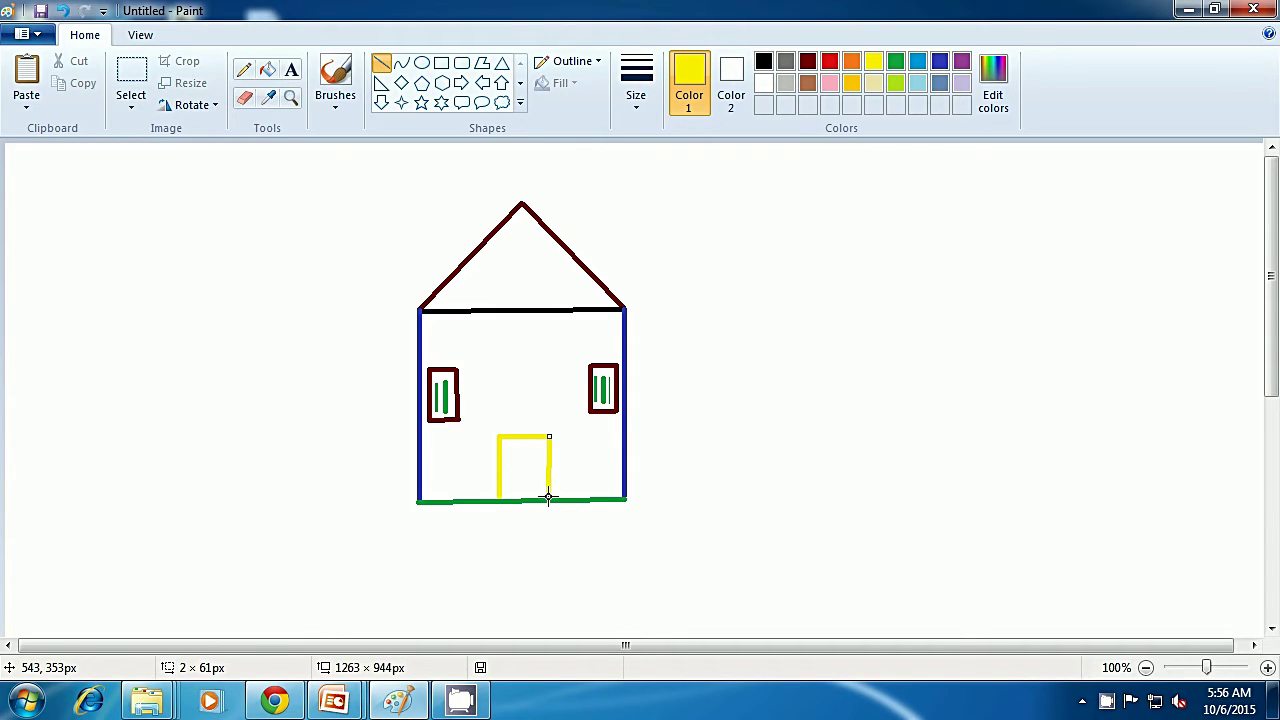
left_click(592, 475)
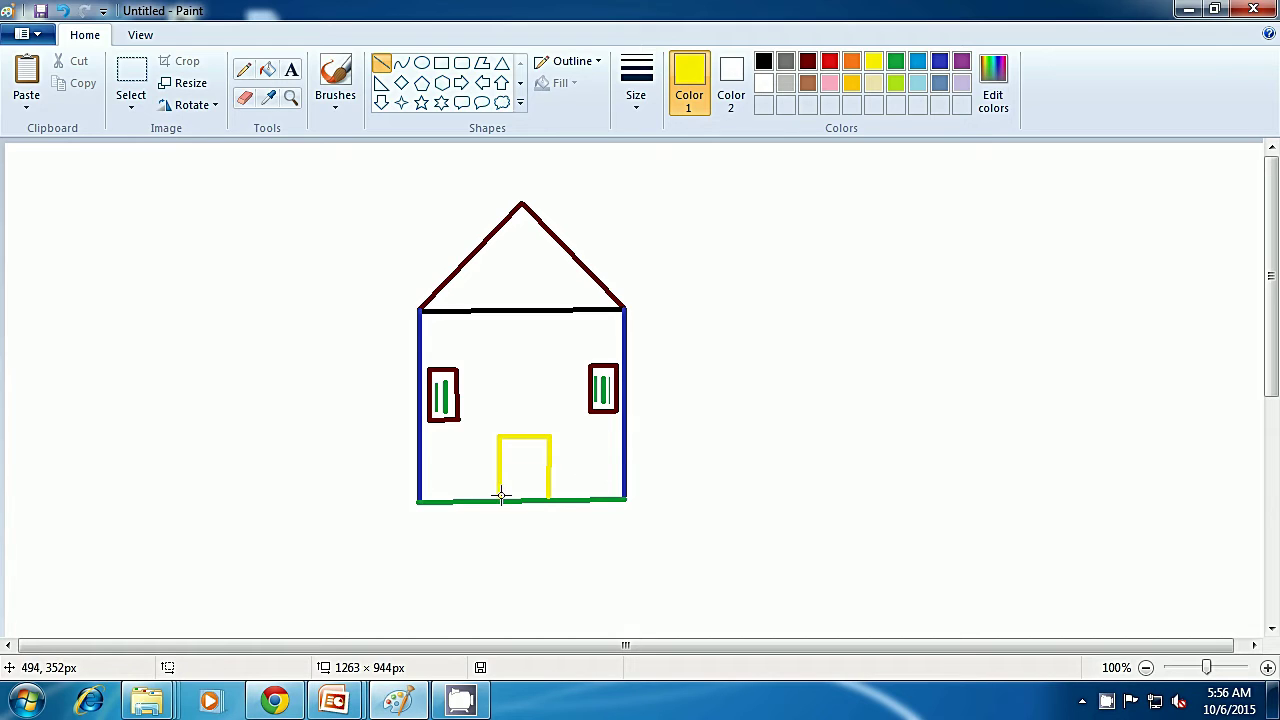
left_click_drag(501, 498, 547, 498)
left_click(708, 509)
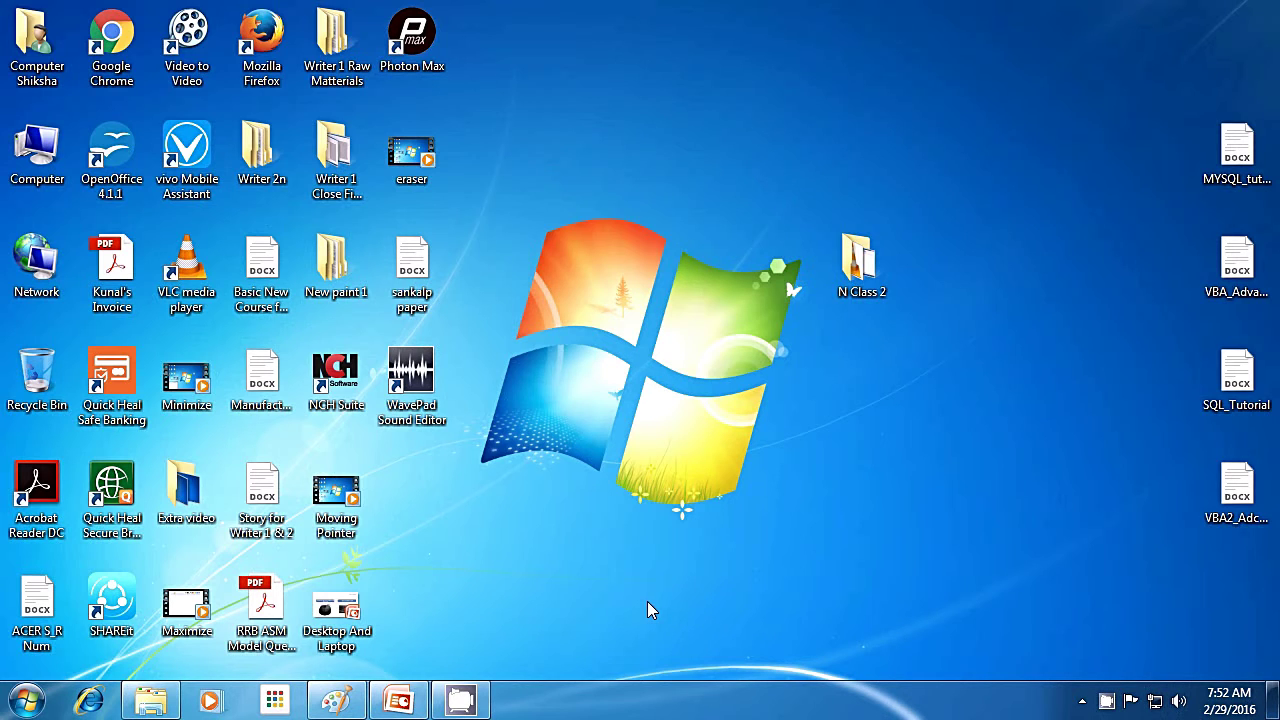
Switch to the Paint window with the finished house drawing and close it without saving the changes.
left_click(336, 700)
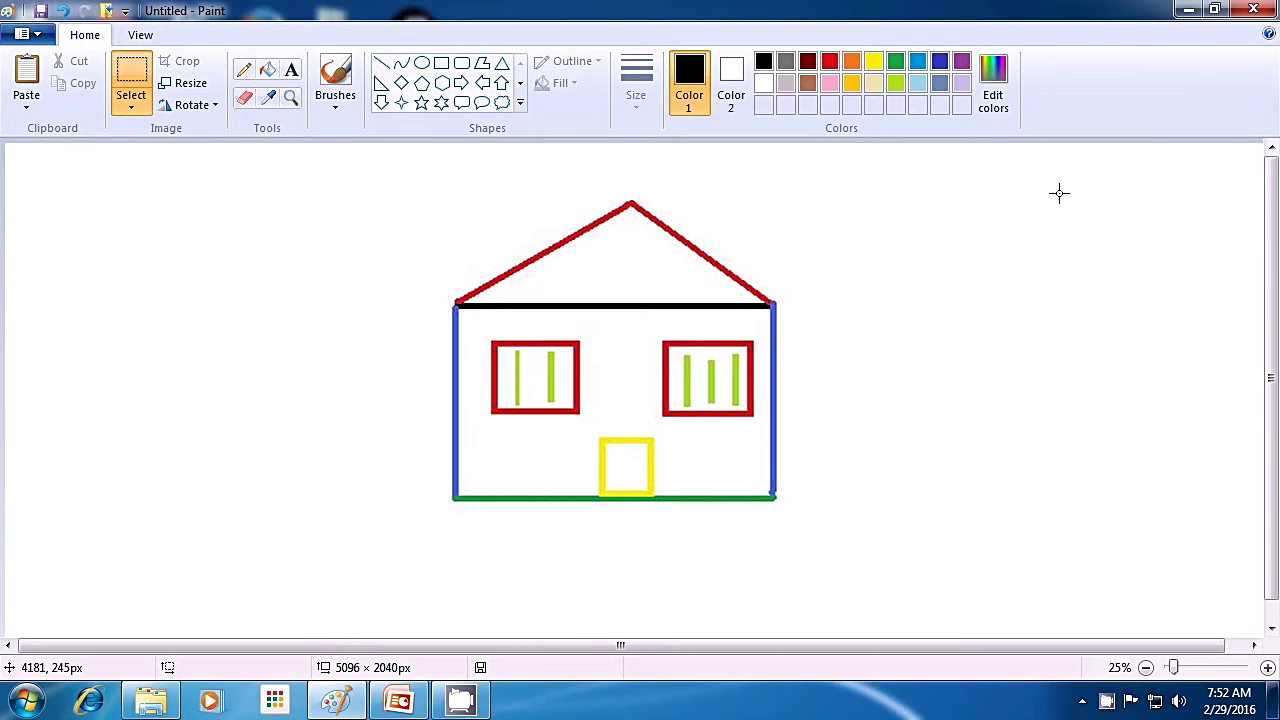
left_click(1253, 10)
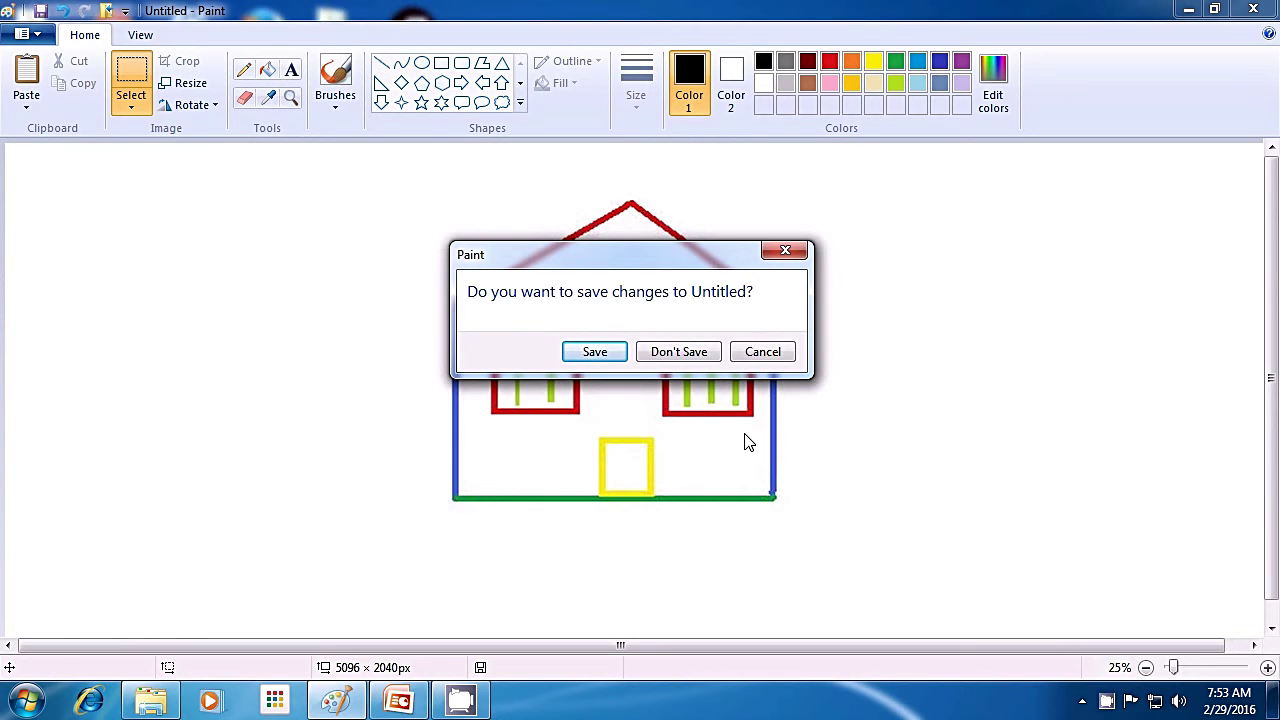
left_click(686, 354)
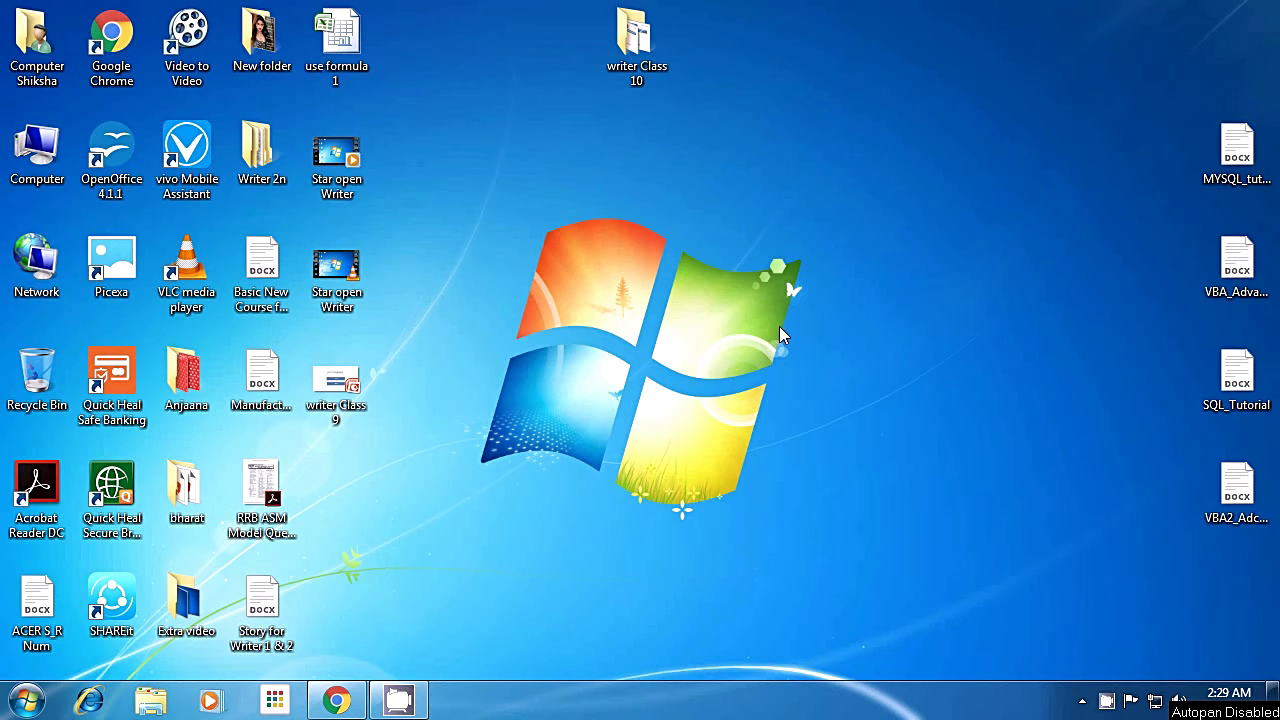
Open the Windows Start menu from the desktop.
left_click(27, 704)
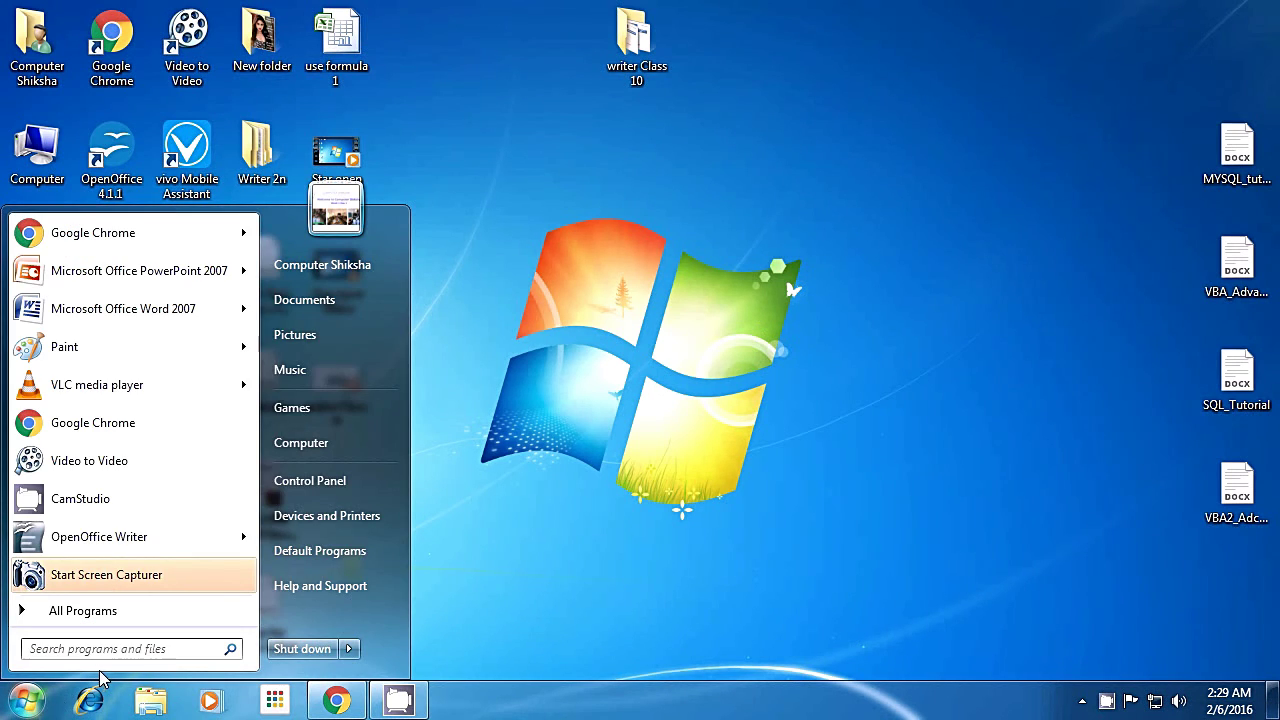